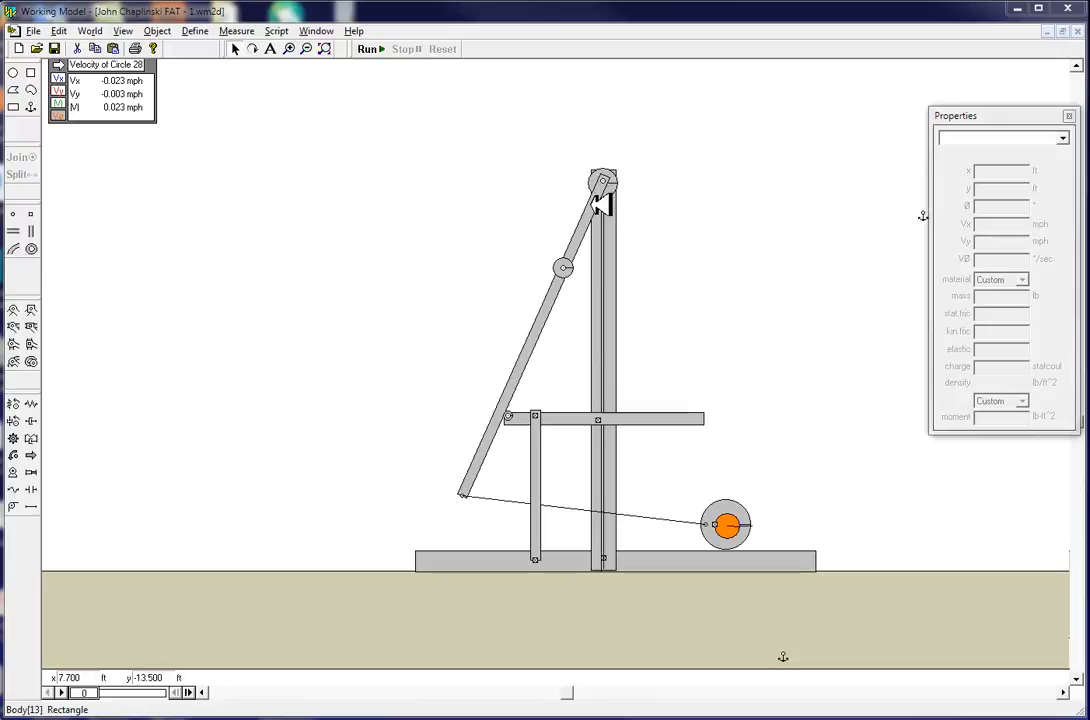
# Inspect the properties of the throwing arm, then check the masses of the counterweight circle at the tower's top and the orange projectile
pyautogui.click(600, 197)
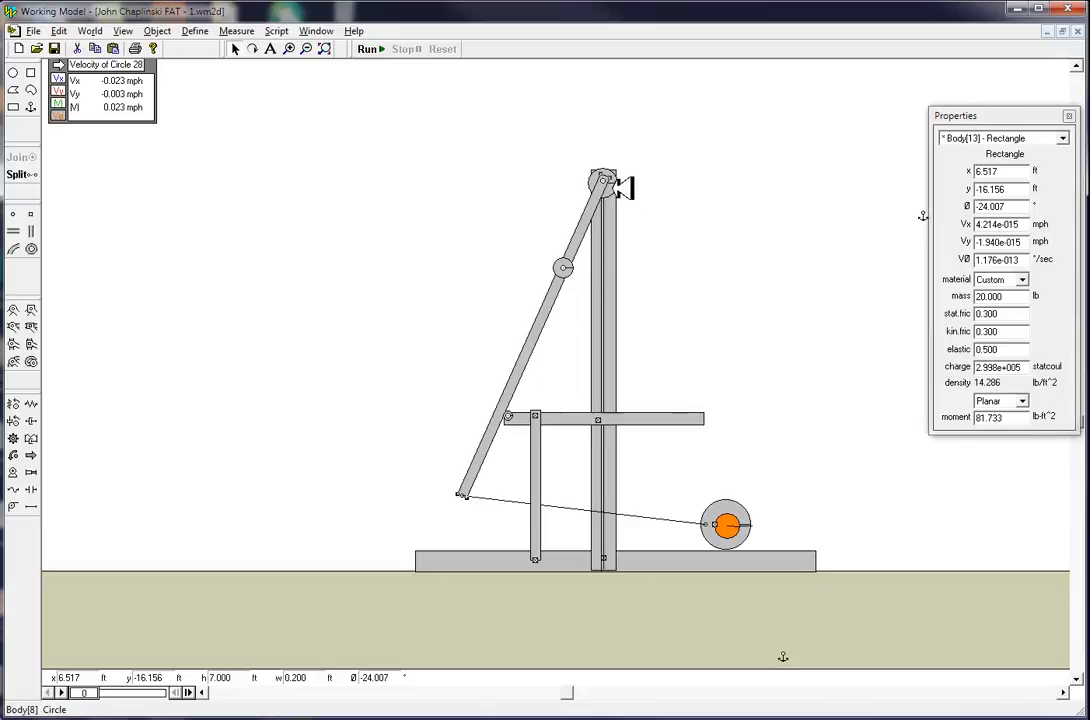
pyautogui.click(617, 185)
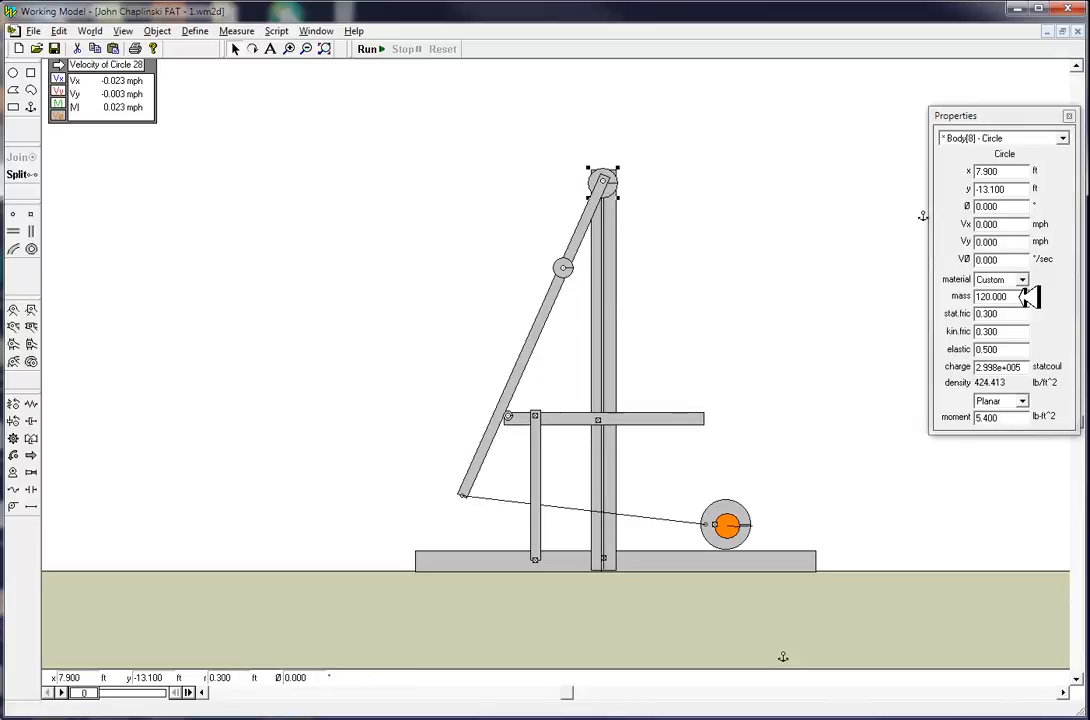
pyautogui.moveTo(1028, 296); pyautogui.dragTo(960, 296)
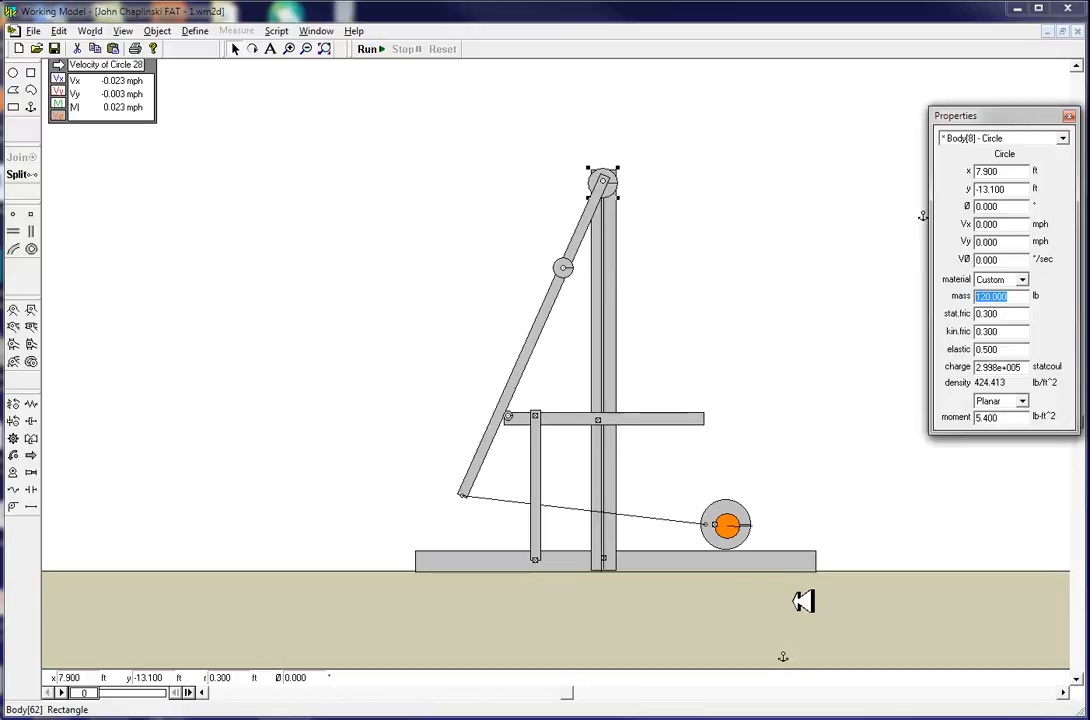
pyautogui.click(732, 525)
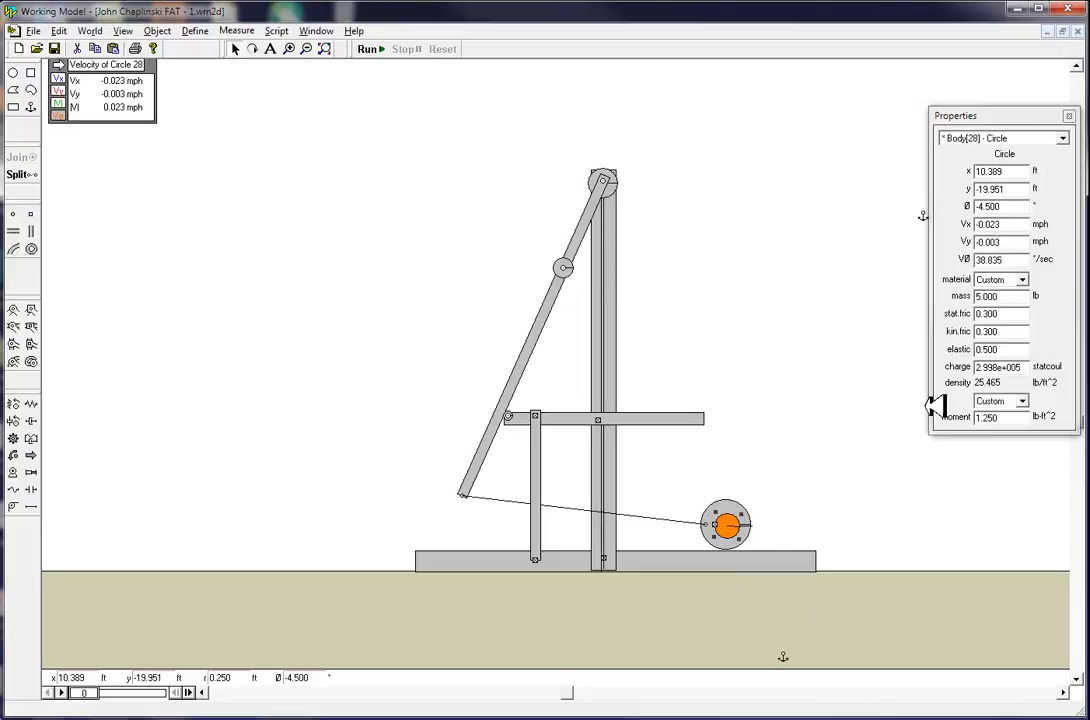
pyautogui.click(1012, 298)
pyautogui.moveTo(1015, 300); pyautogui.dragTo(950, 302)
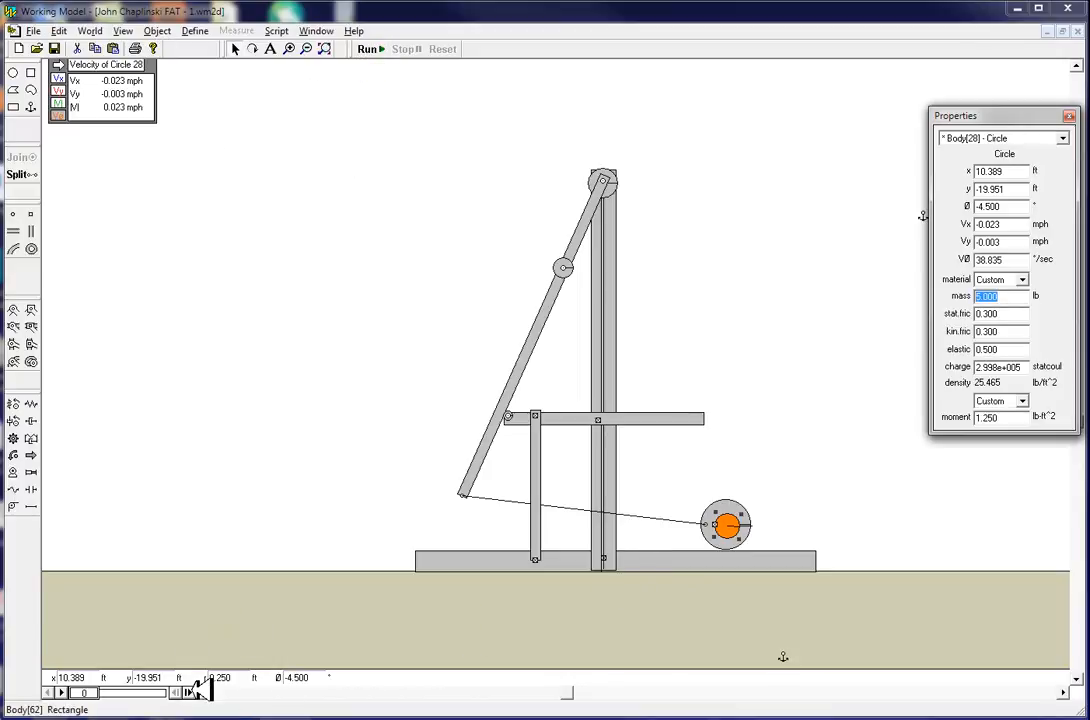
# Advance the trebuchet simulation frame by frame from the start to frame 21, following the projectile's velocity
pyautogui.click(189, 692)
pyautogui.click(190, 692)
pyautogui.click(190, 692)
pyautogui.click(190, 692)
pyautogui.click(190, 692)
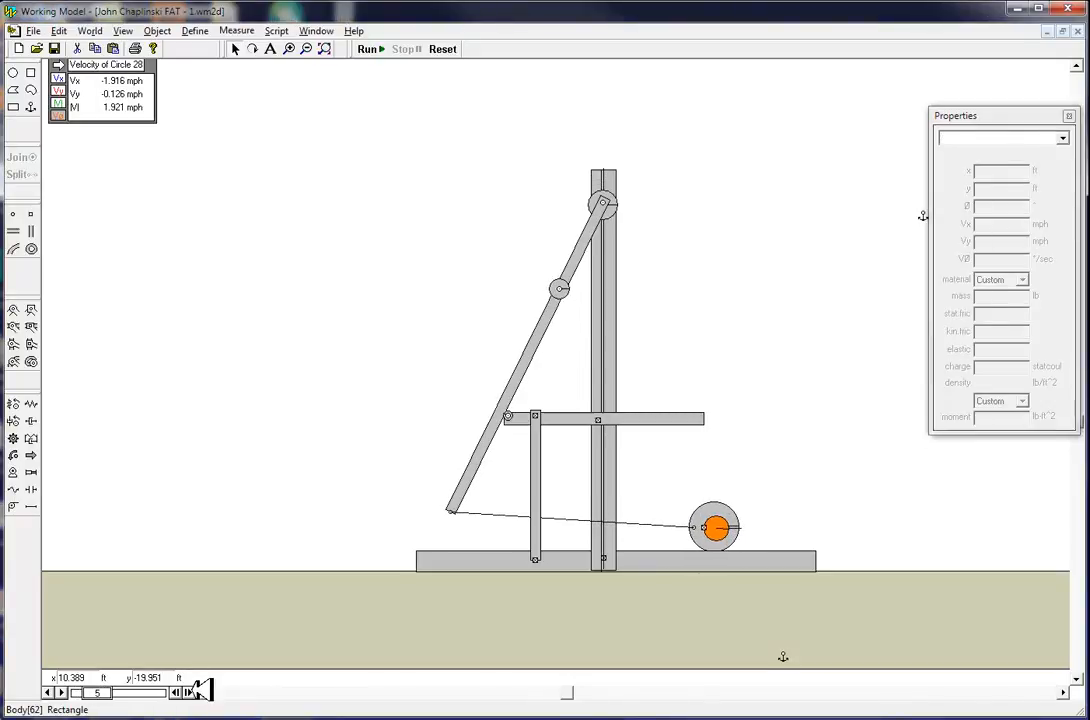
pyautogui.click(190, 692)
pyautogui.click(190, 692)
pyautogui.click(190, 692)
pyautogui.click(192, 692)
pyautogui.click(192, 692)
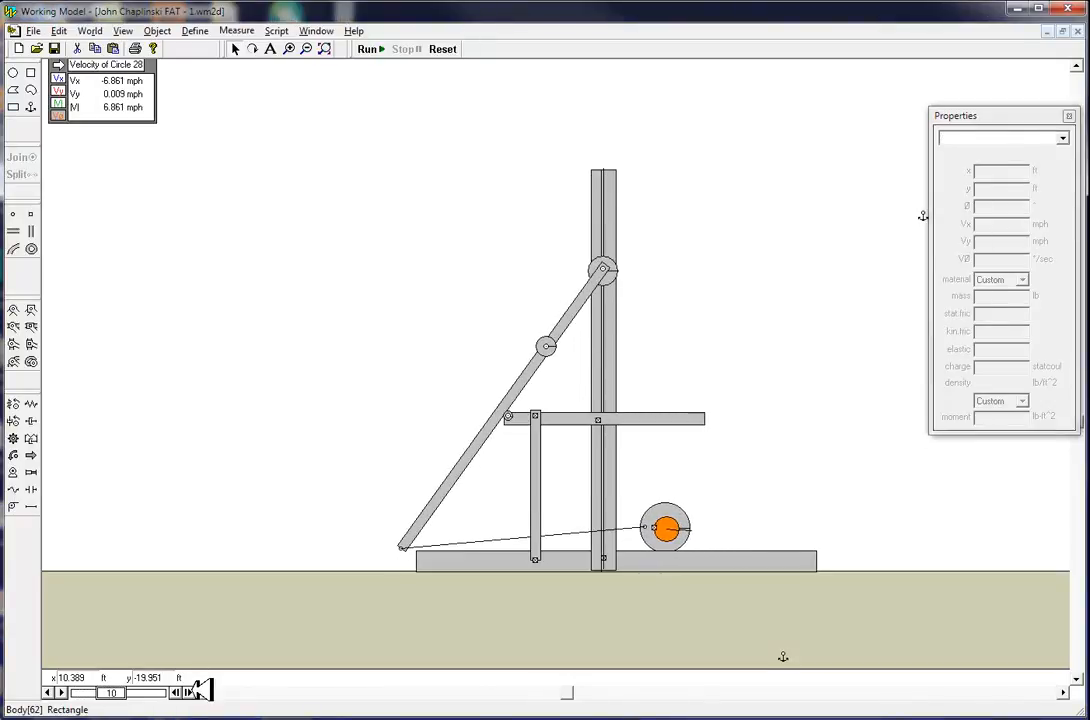
pyautogui.click(192, 692)
pyautogui.click(192, 692)
pyautogui.click(192, 692)
pyautogui.click(192, 692)
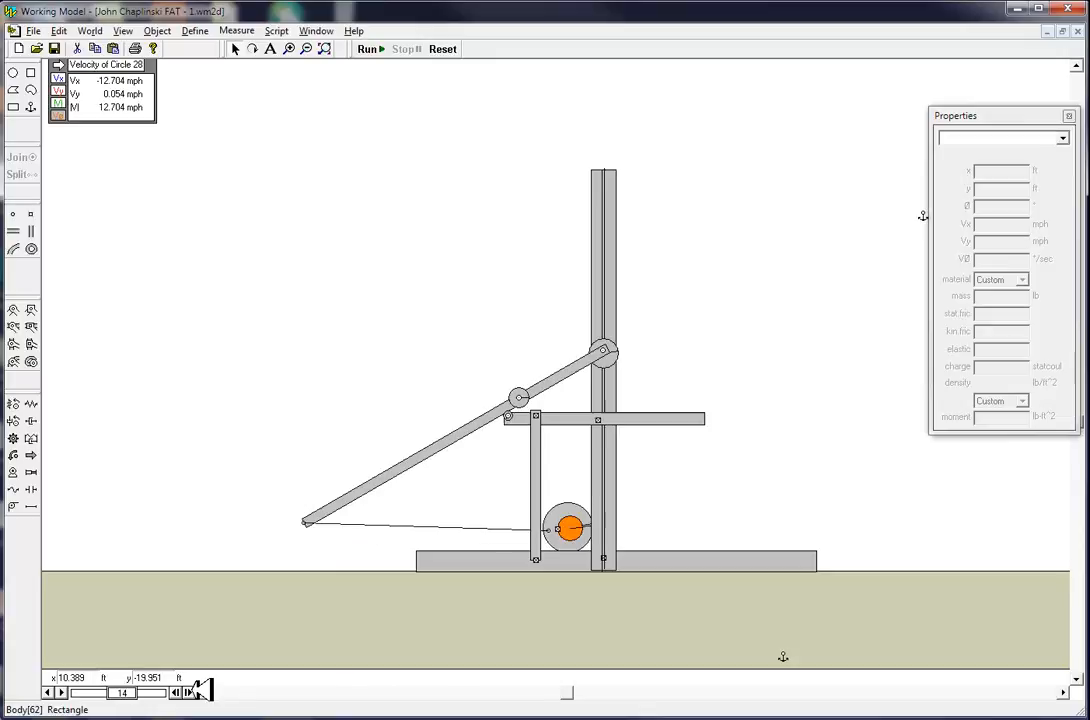
pyautogui.click(192, 692)
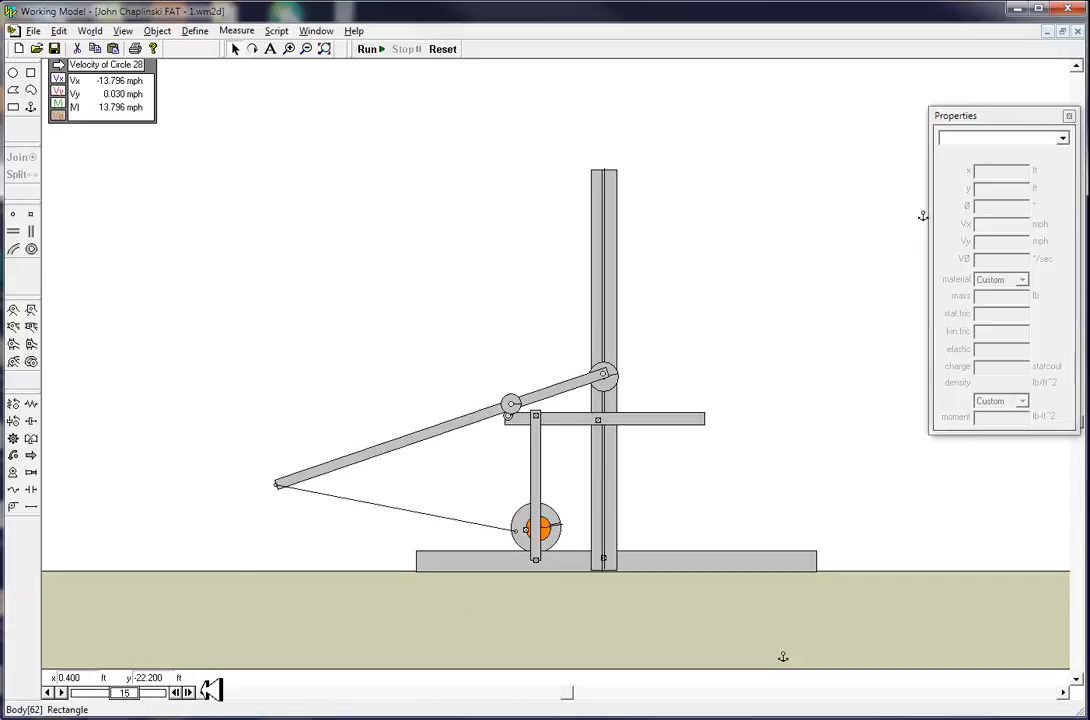
pyautogui.click(193, 691)
pyautogui.click(193, 691)
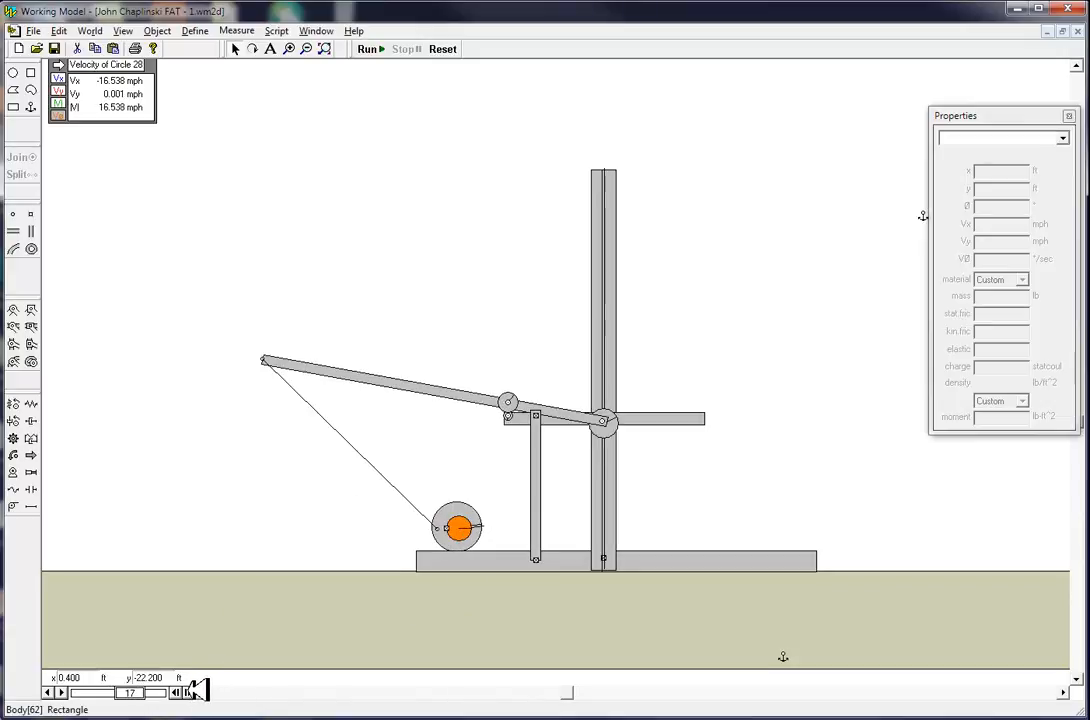
pyautogui.click(193, 691)
pyautogui.click(193, 691)
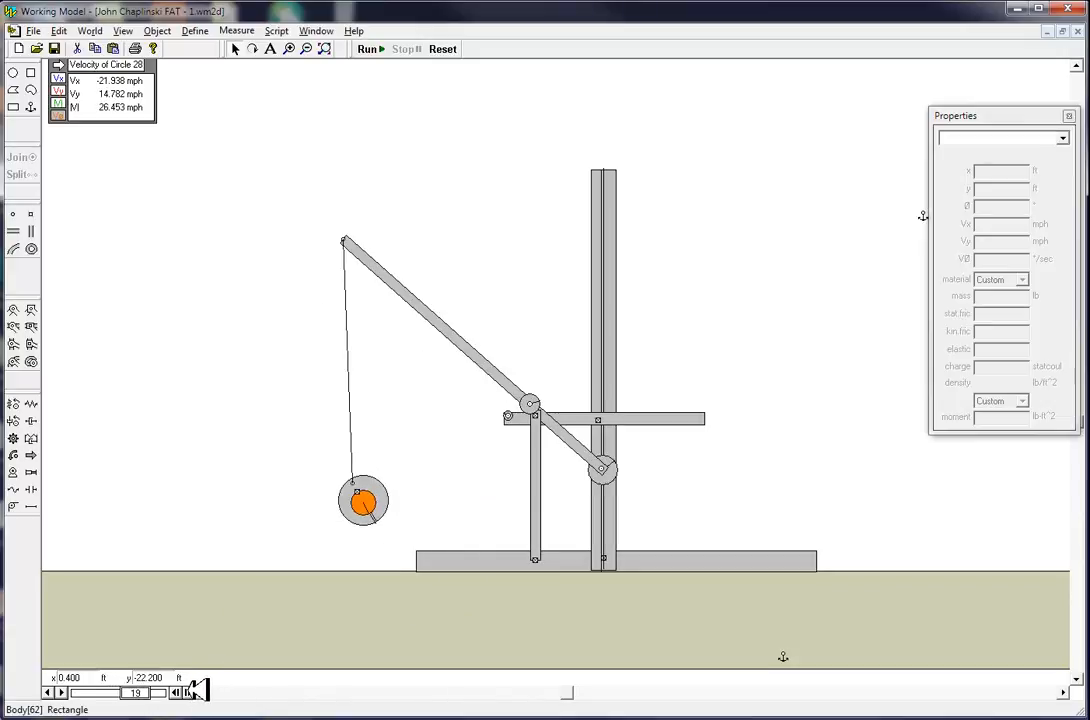
pyautogui.click(193, 691)
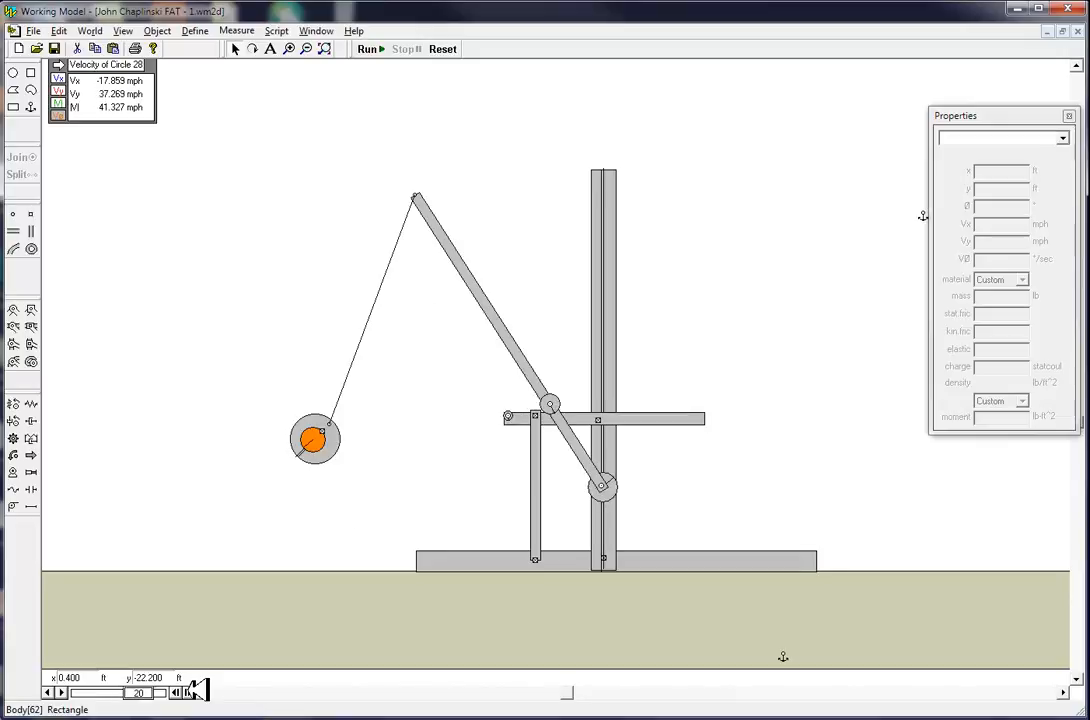
pyautogui.click(193, 691)
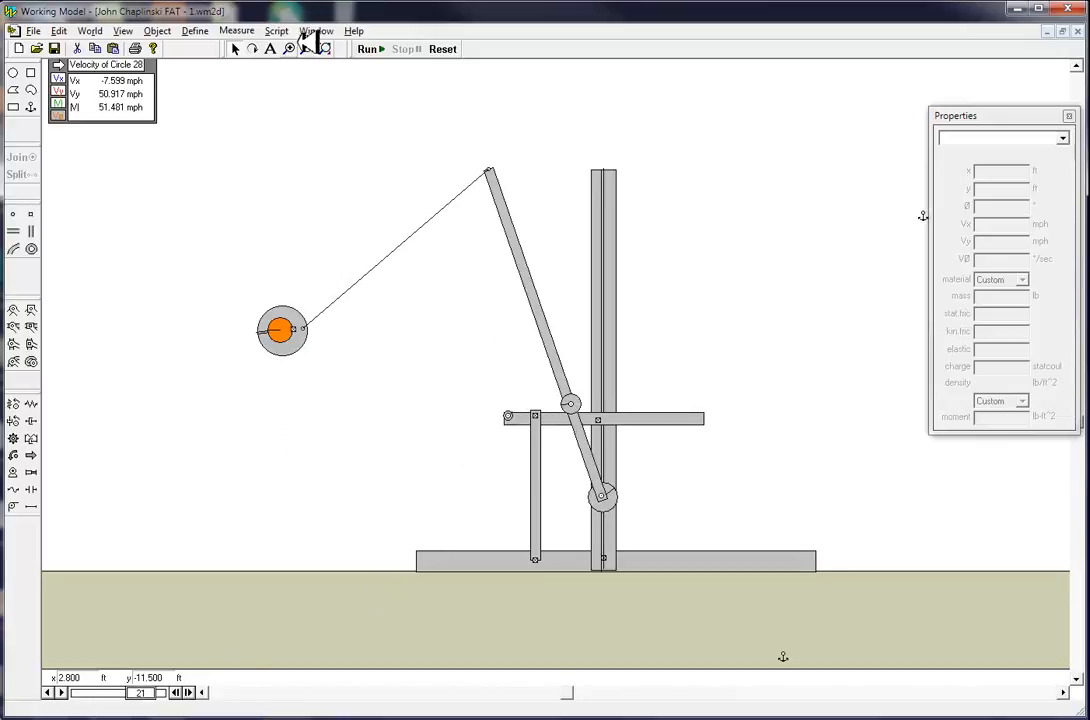
# Continue the throw frame by frame to frame 24, keeping the whole projectile path in view
pyautogui.click(515, 207)
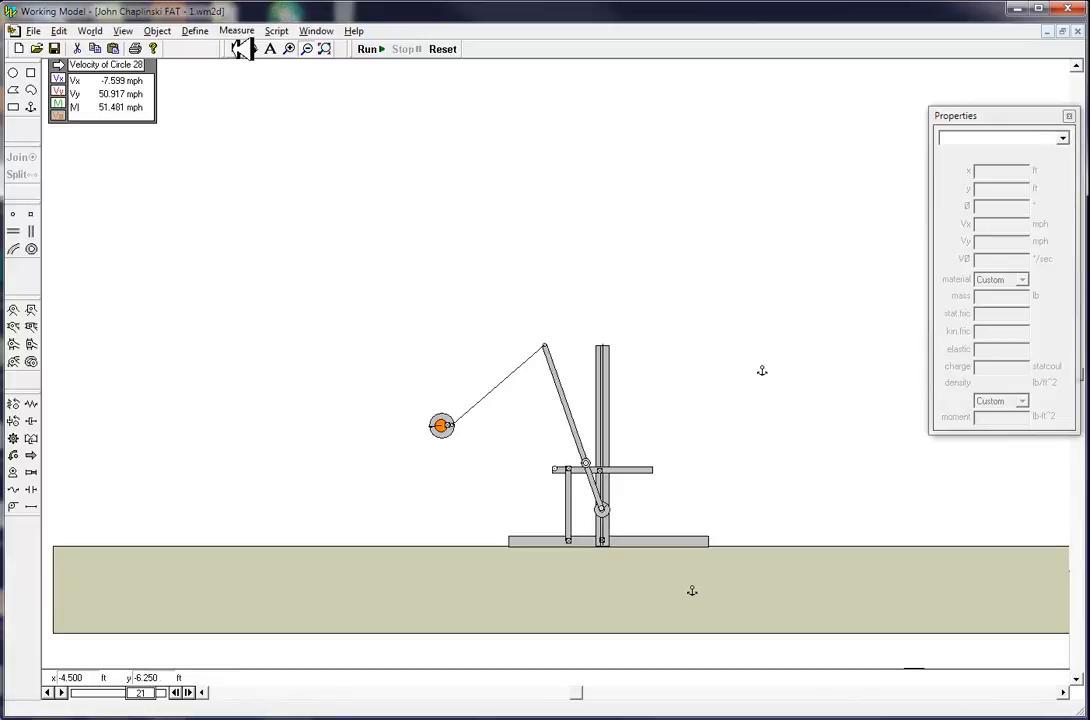
pyautogui.click(236, 48)
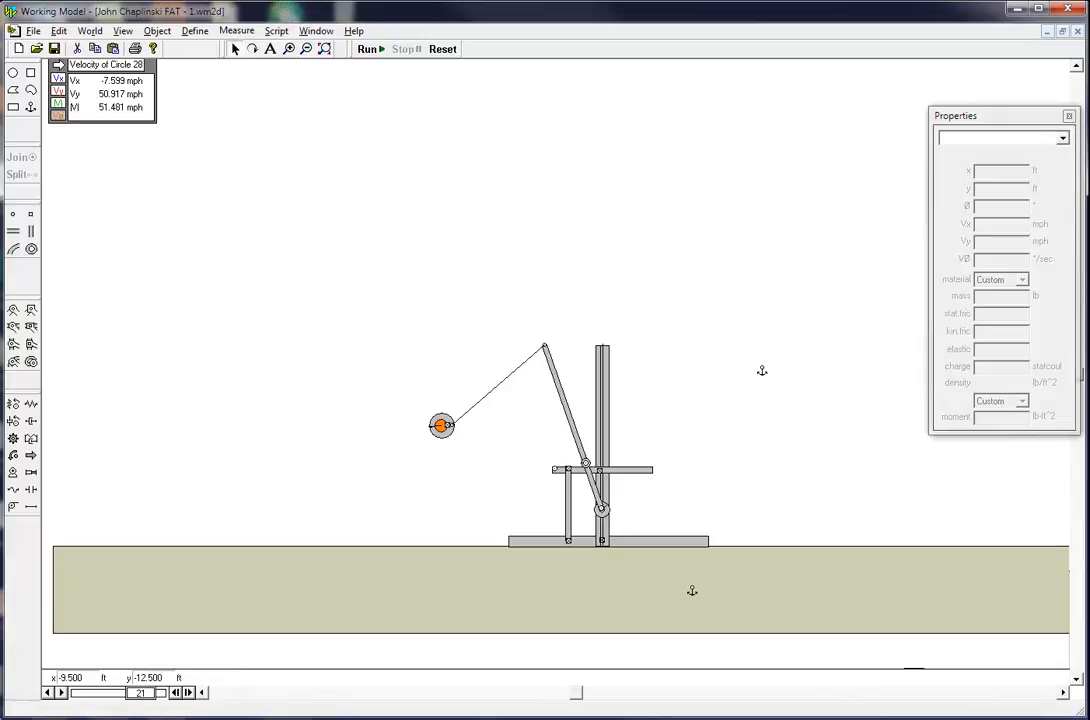
pyautogui.click(189, 692)
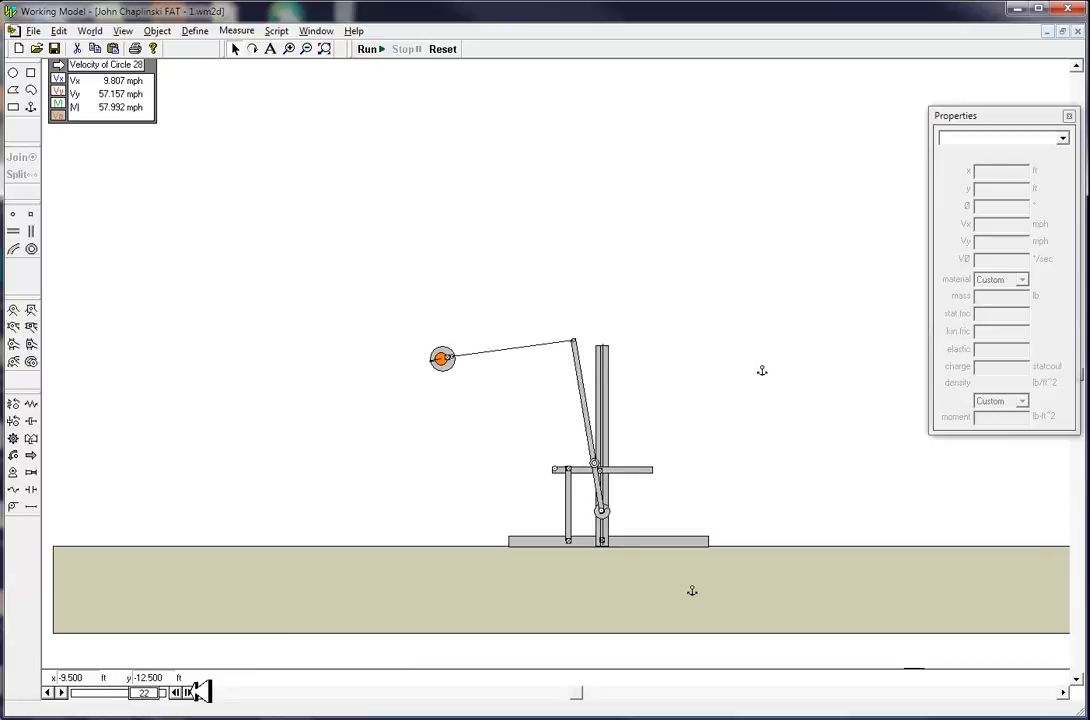
pyautogui.click(189, 692)
pyautogui.click(189, 692)
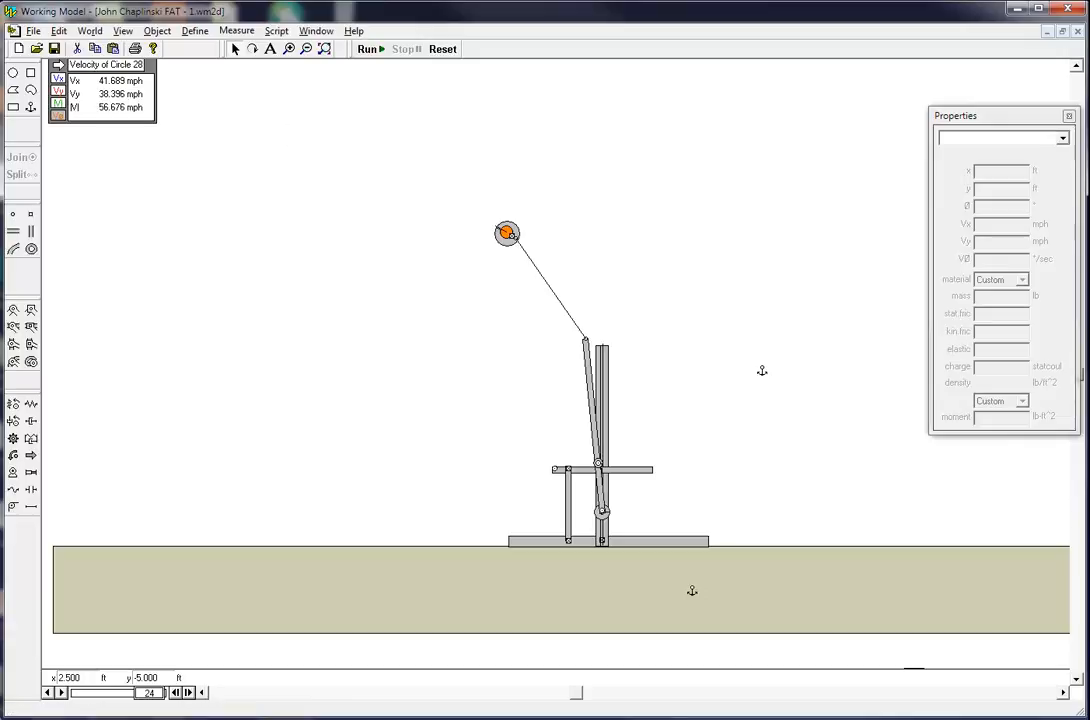
# Switch to the distance calculator model, set Circle 2 Mass to 5 and run its simulation
pyautogui.hotkey('alt', 'Tab')
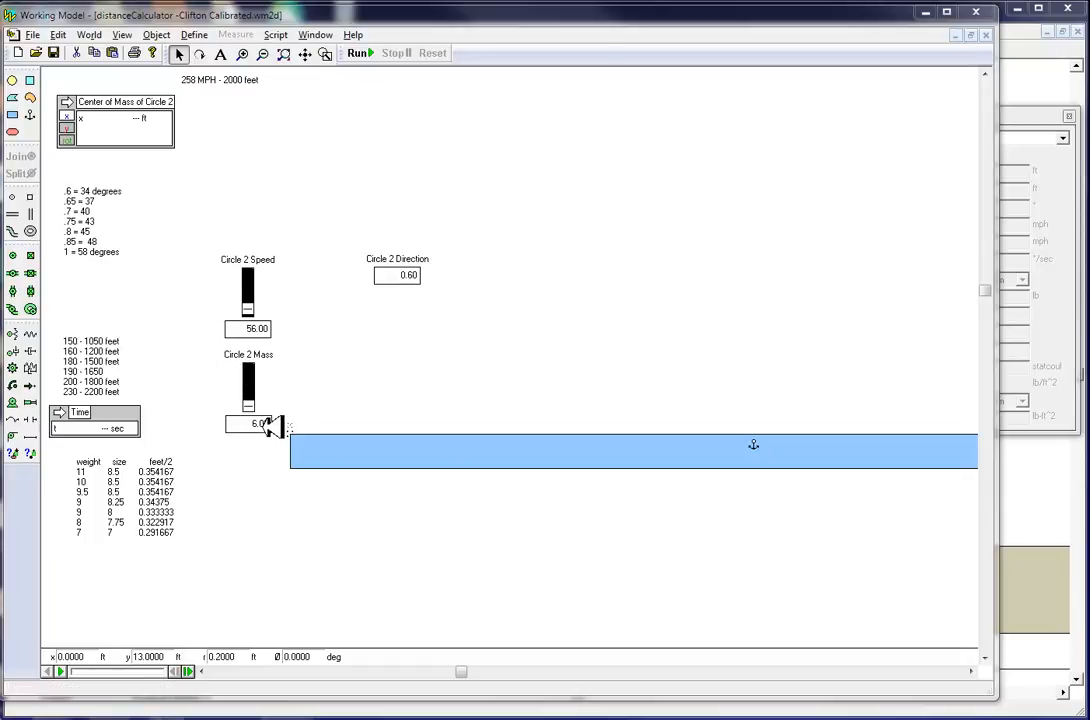
pyautogui.doubleClick(250, 423)
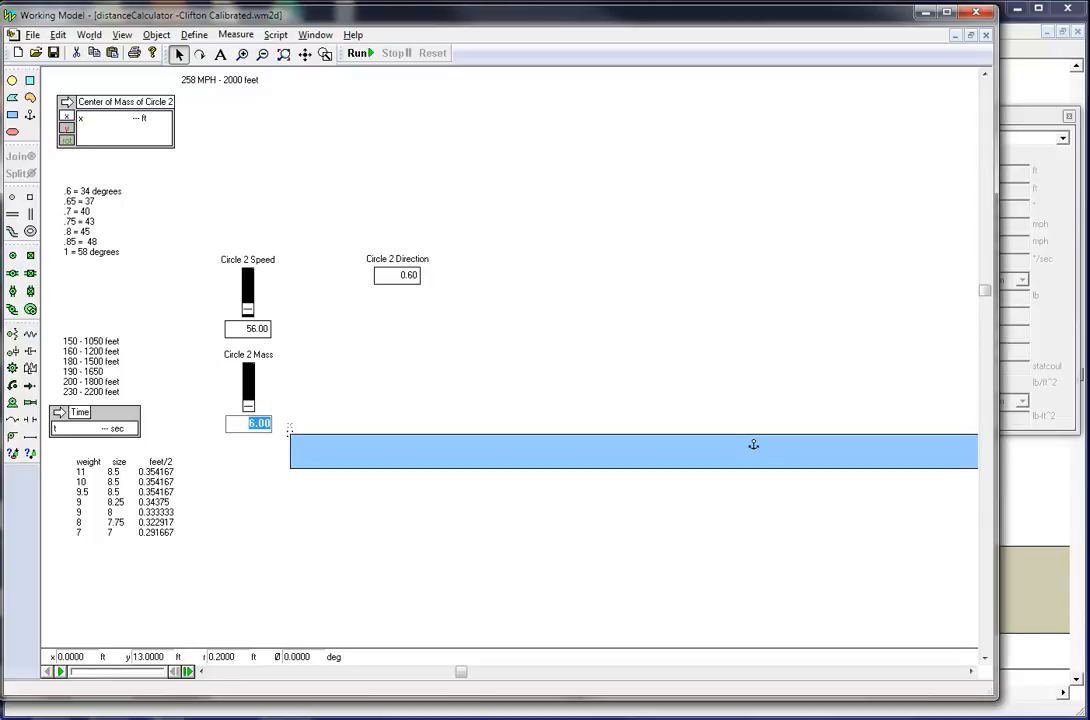
pyautogui.write('5')
pyautogui.press('Return')
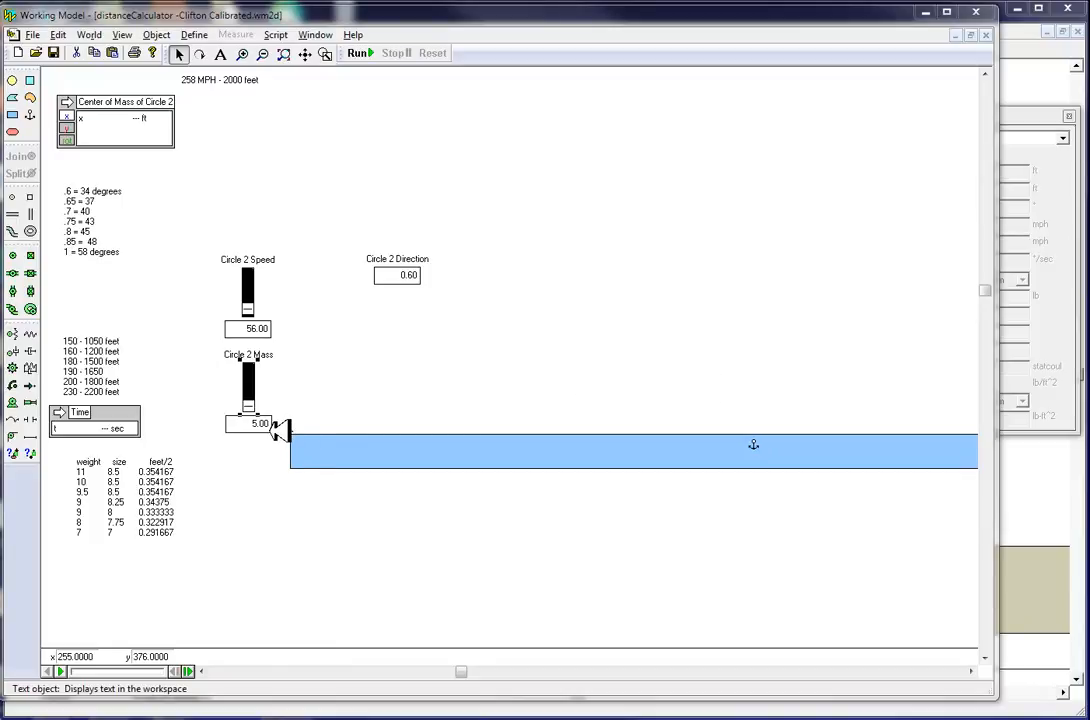
pyautogui.click(366, 50)
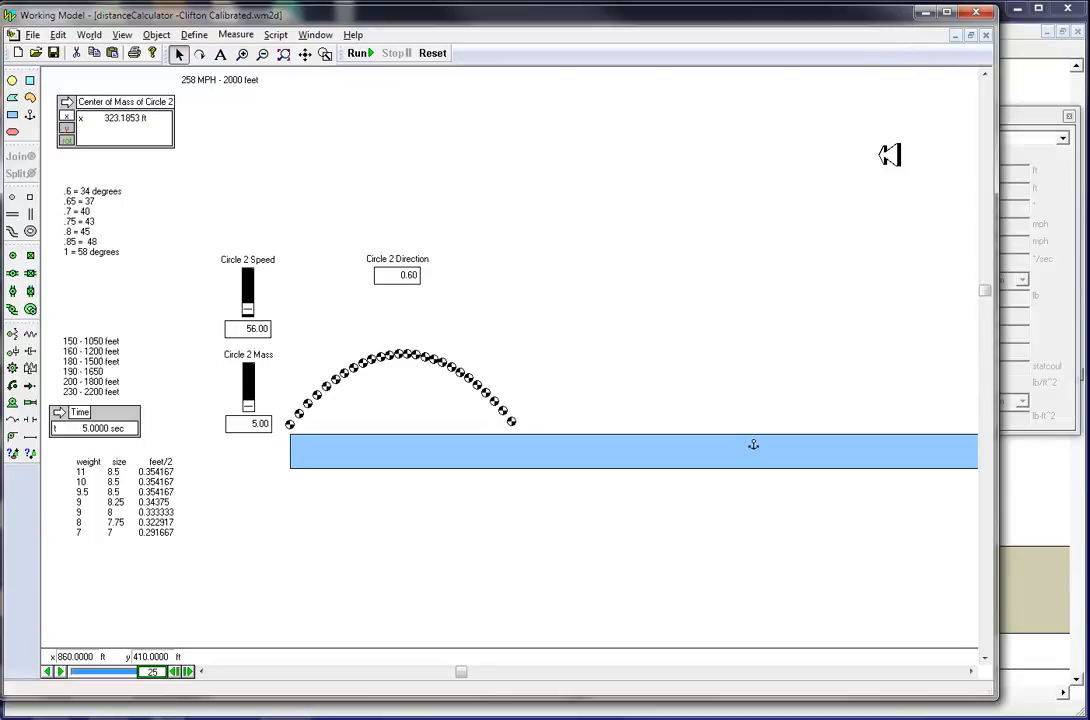
# Return to the trebuchet model, reset its simulation and inspect the throwing arm's properties
pyautogui.click(1035, 45)
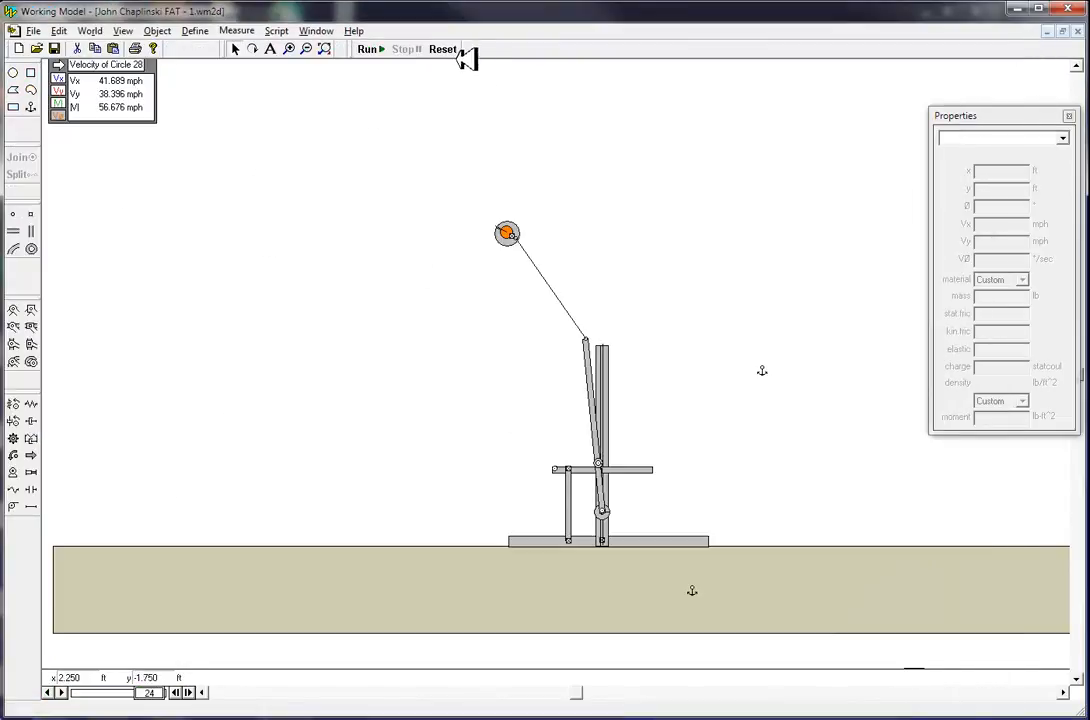
pyautogui.click(452, 48)
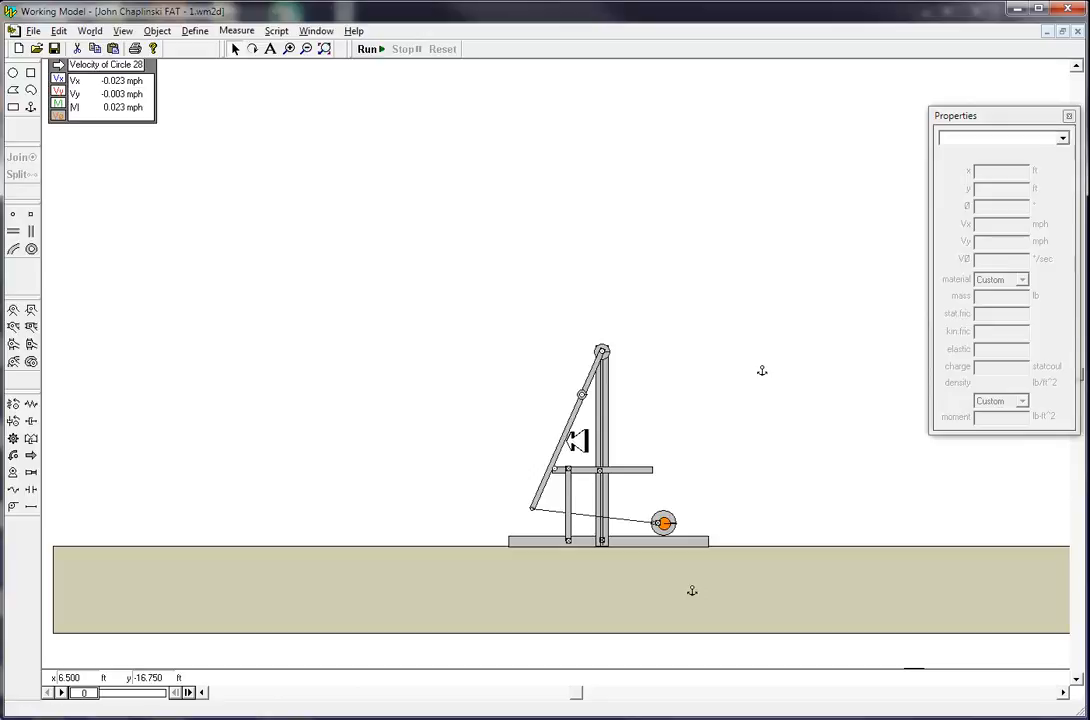
pyautogui.click(575, 438)
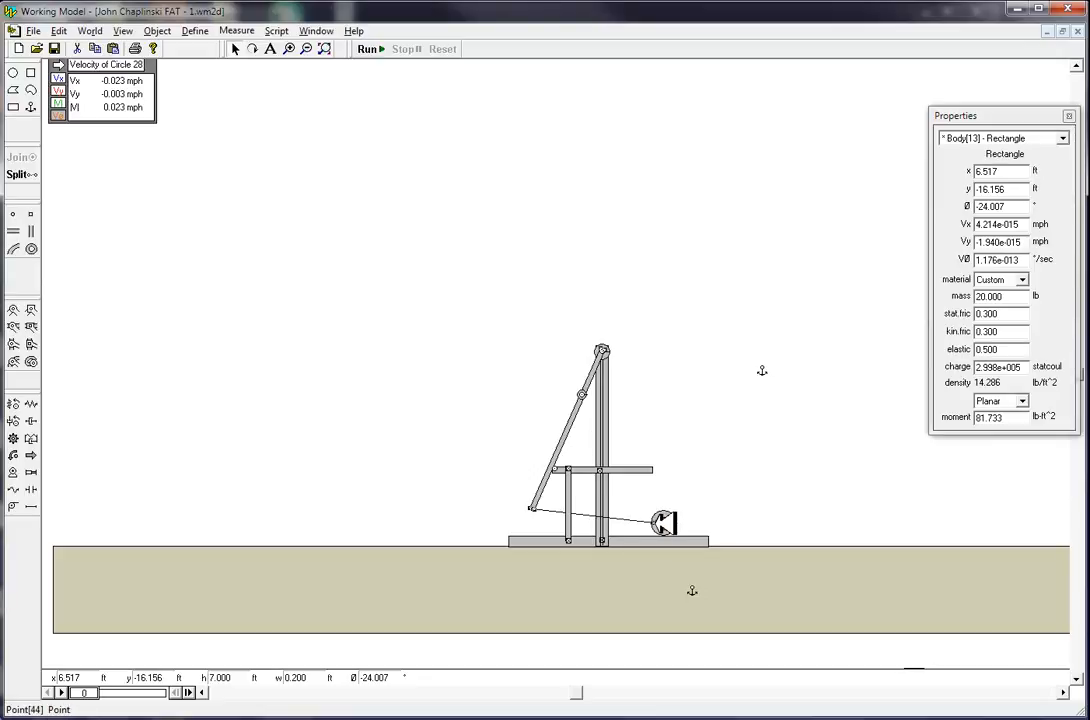
# Advance the reset trebuchet simulation frame by frame to frame 25
pyautogui.click(193, 692)
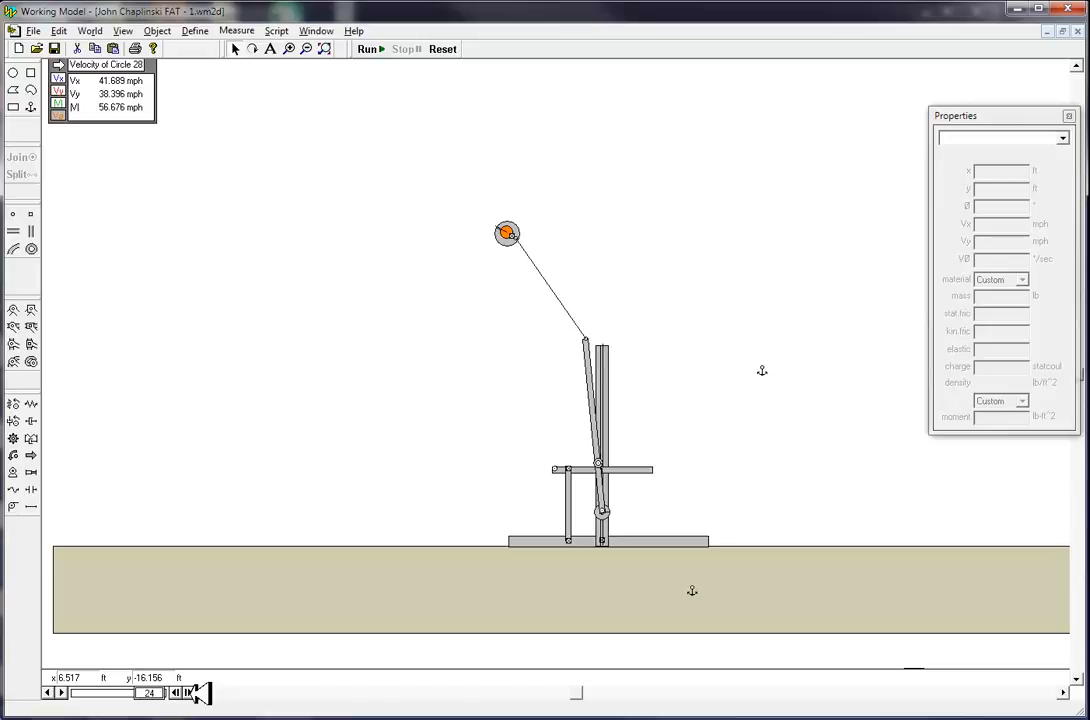
pyautogui.click(190, 692)
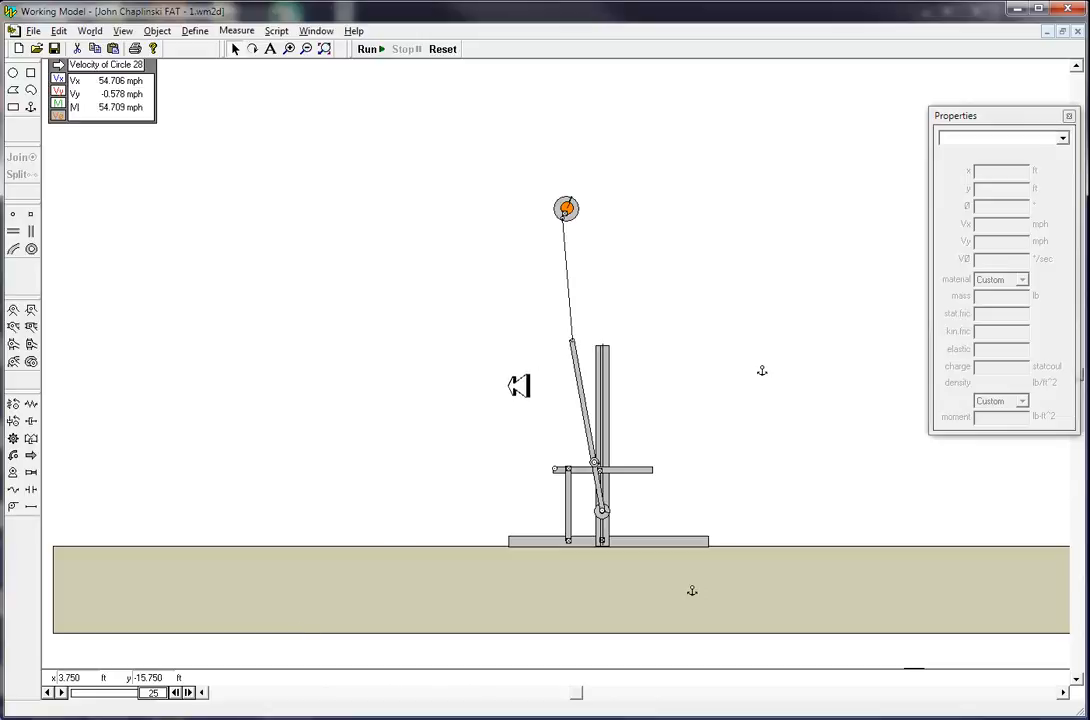